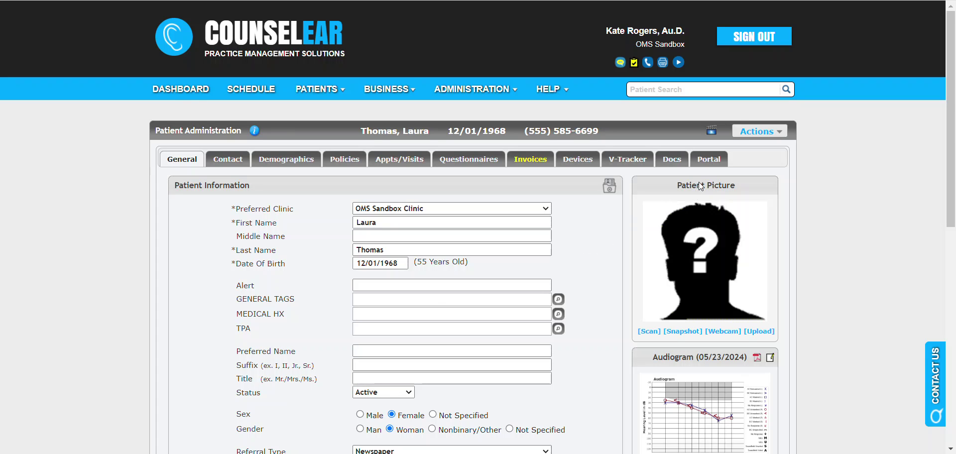
- Check the patient's portal page, then review contact details and highlight Email Address #1
left_click(710, 160)
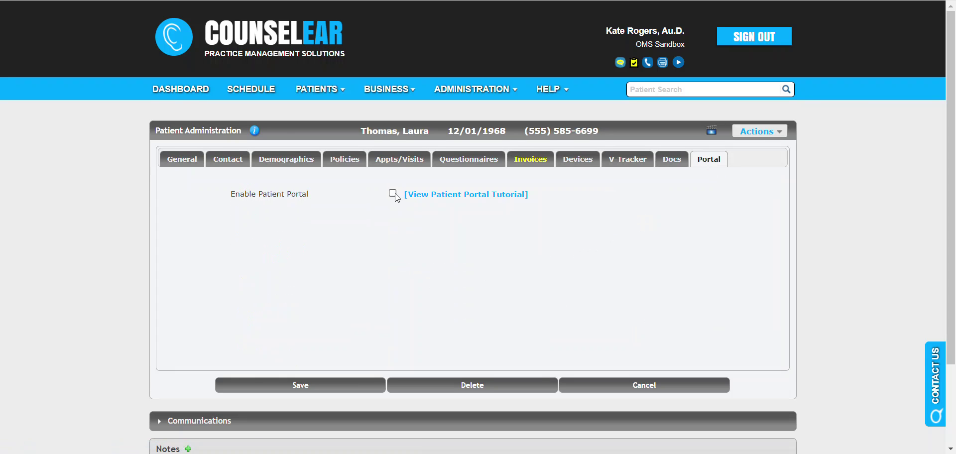
left_click(242, 165)
left_click(420, 235)
left_click_drag(420, 235, 344, 234)
left_click(329, 238)
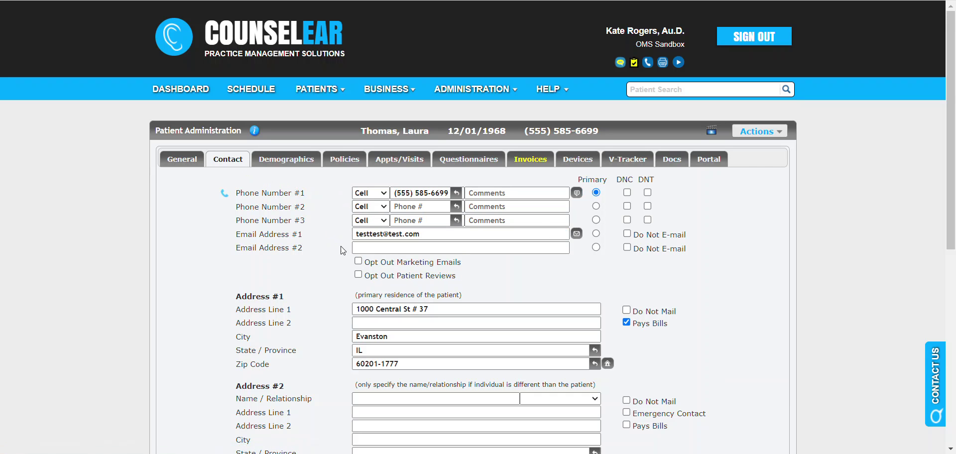
left_click(702, 162)
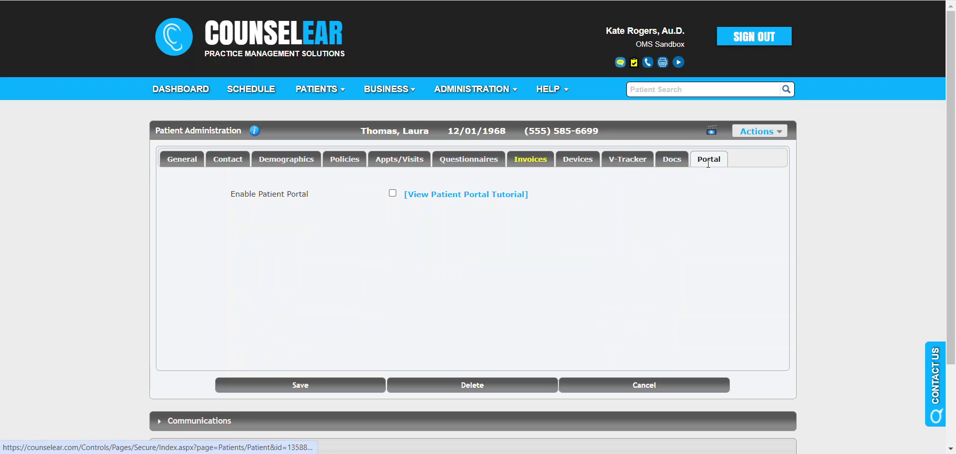
left_click(228, 160)
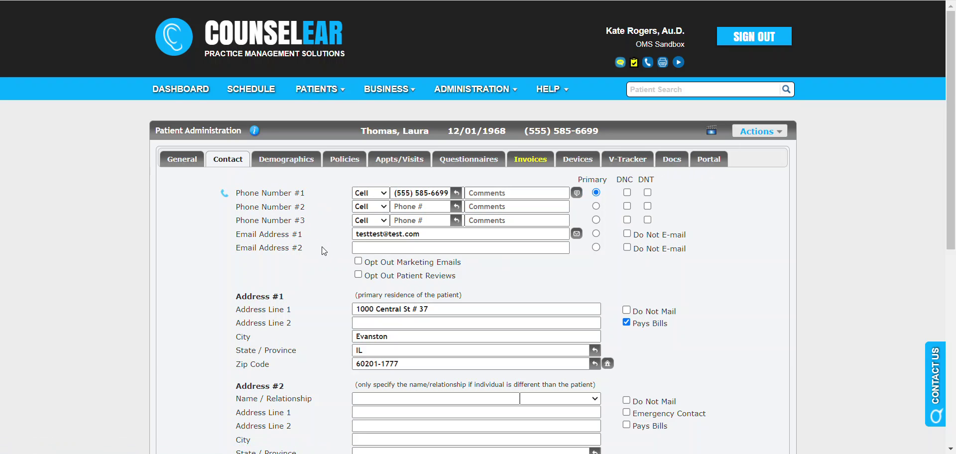
- Start an email to Email Address #1, review the template list, and close without sending
left_click(567, 235)
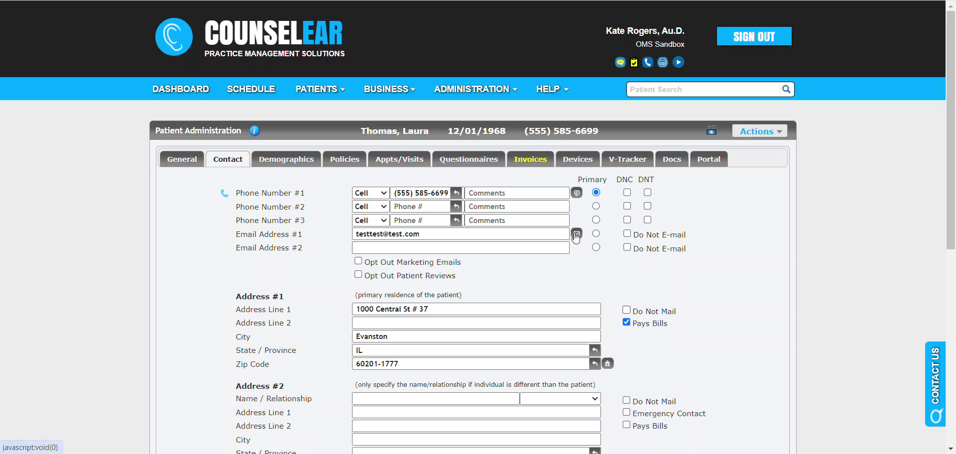
left_click(577, 234)
left_click(576, 101)
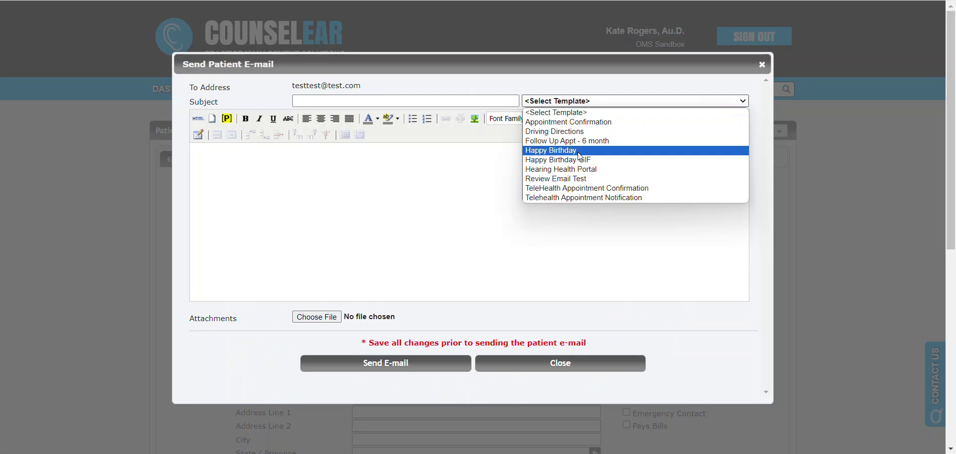
left_click(587, 364)
left_click(587, 364)
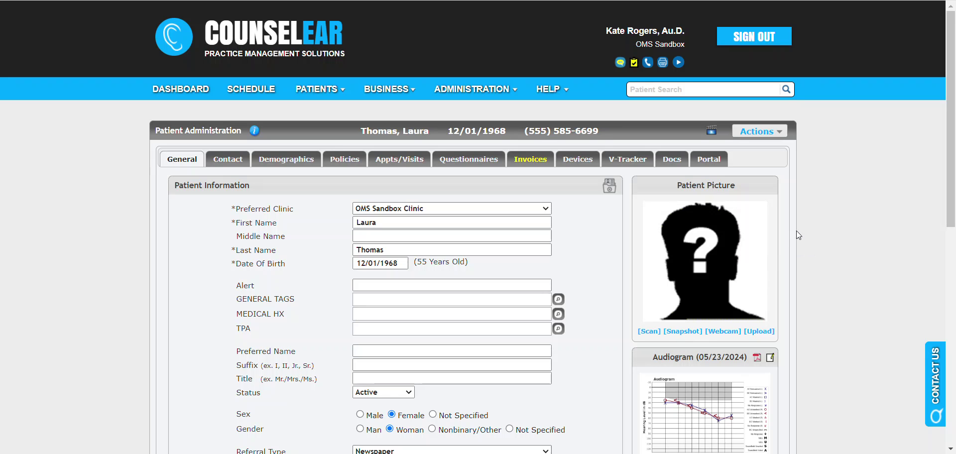
- Edit the OMS Sandbox Clinic and open Patient Portal settings under Advanced Settings
left_click(503, 95)
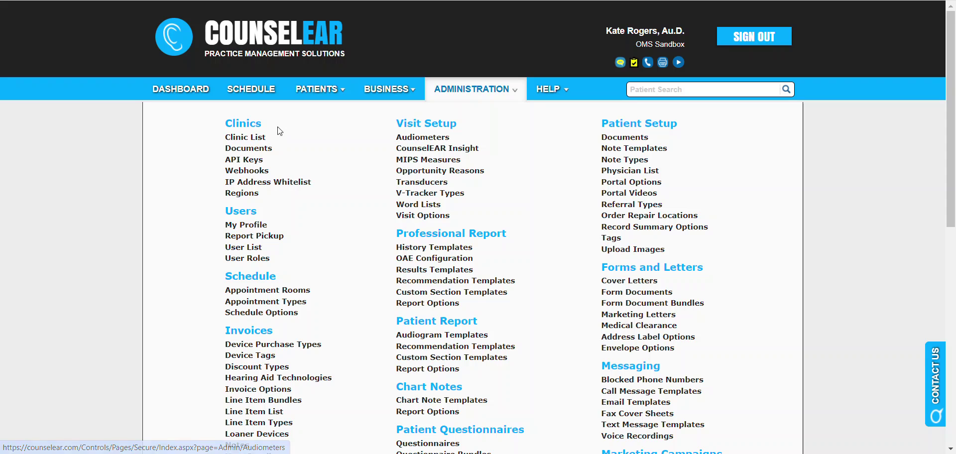
left_click(258, 138)
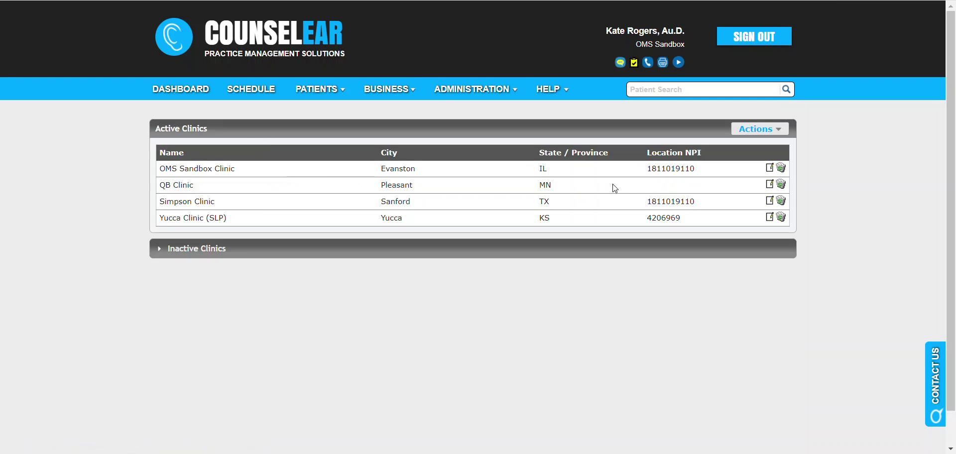
left_click(769, 184)
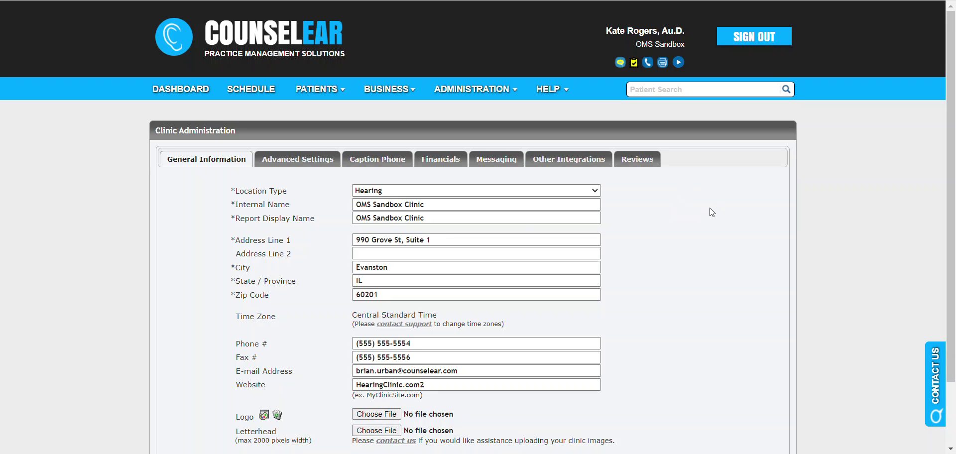
left_click(305, 169)
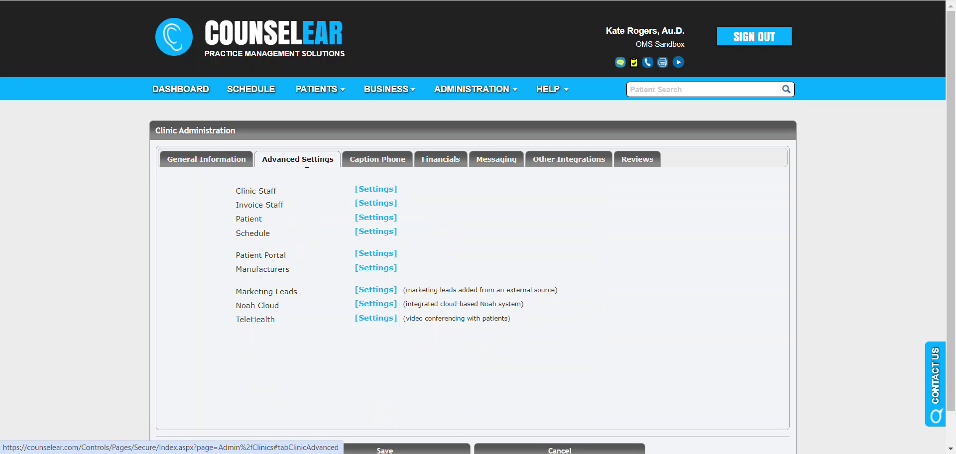
left_click_drag(238, 255, 455, 255)
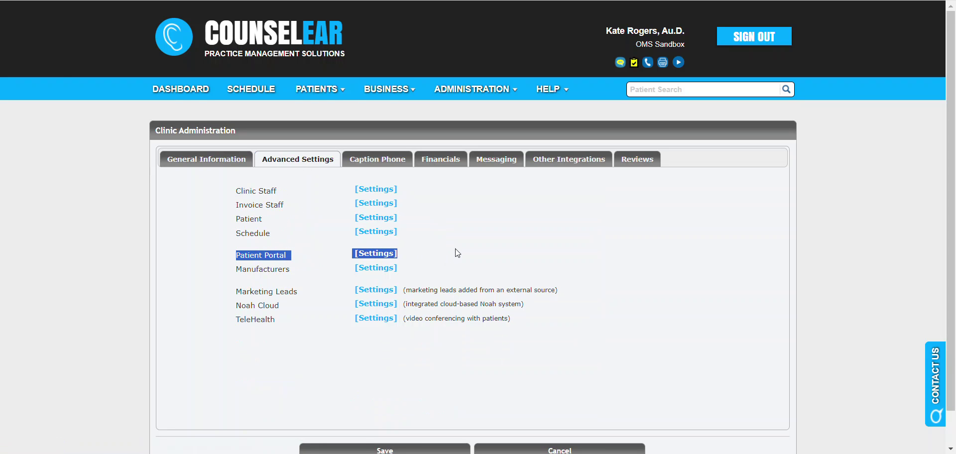
left_click(388, 258)
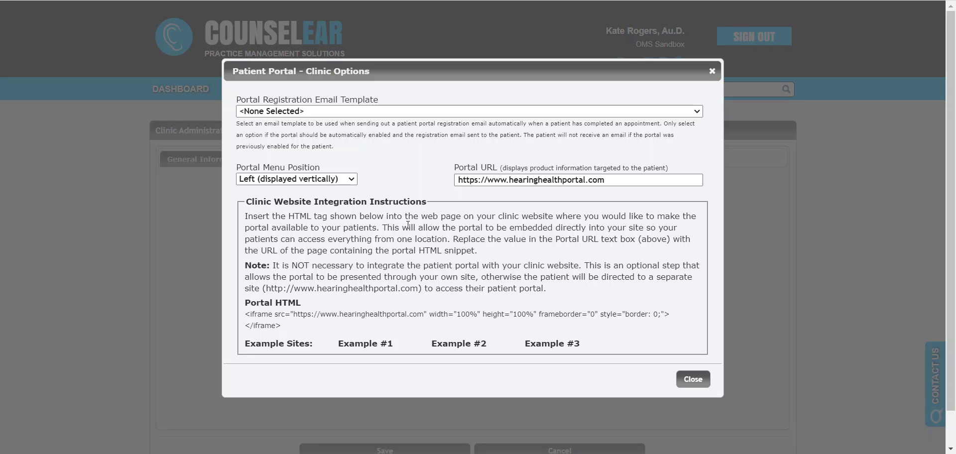
- Choose Hearing Health Portal as the Portal Registration Email Template and close the options
left_click_drag(237, 99, 388, 104)
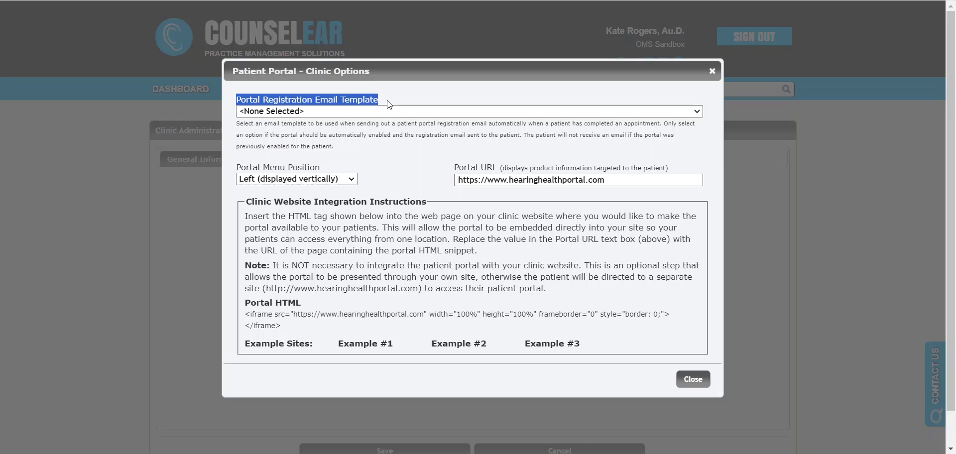
left_click(388, 114)
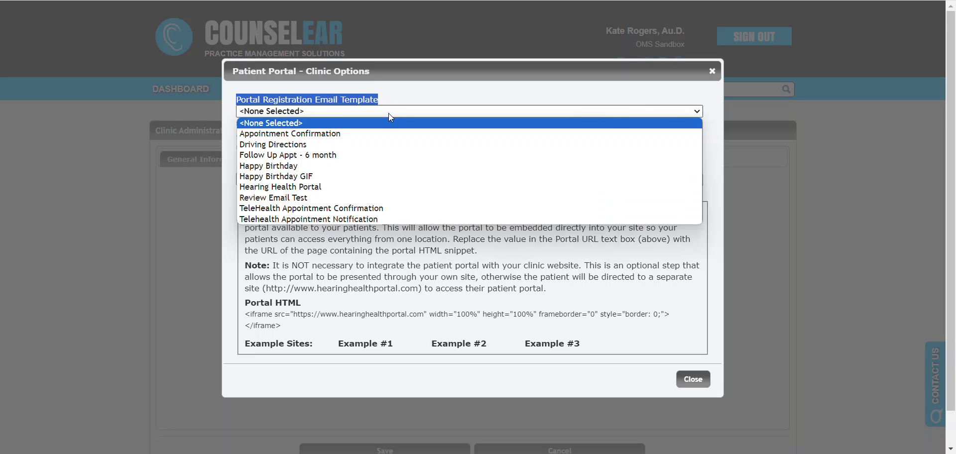
left_click(381, 190)
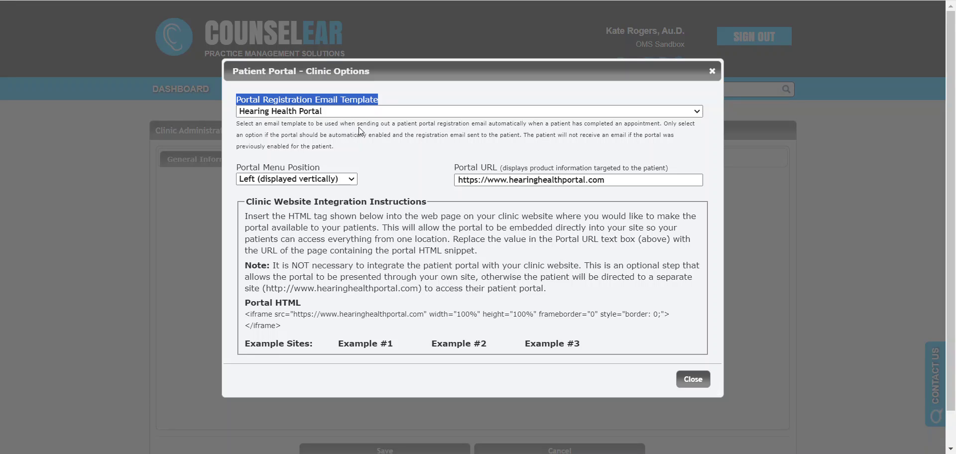
left_click(412, 142)
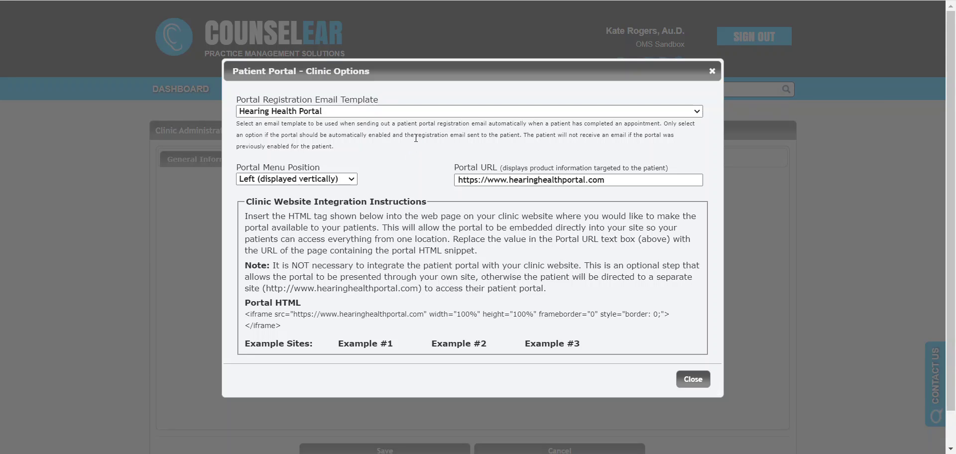
left_click(693, 383)
- Save the Clinic Administration page and bring up the Administration menu
scroll(598, 306, "down", 1)
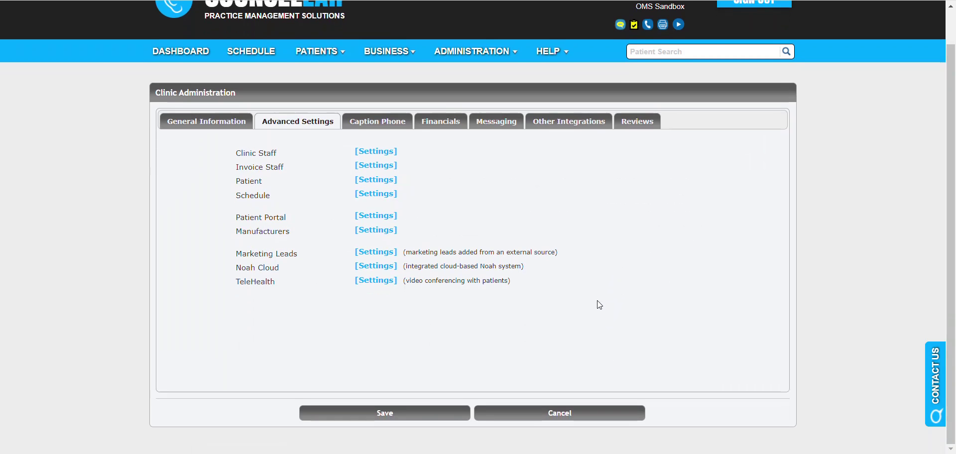
left_click(416, 413)
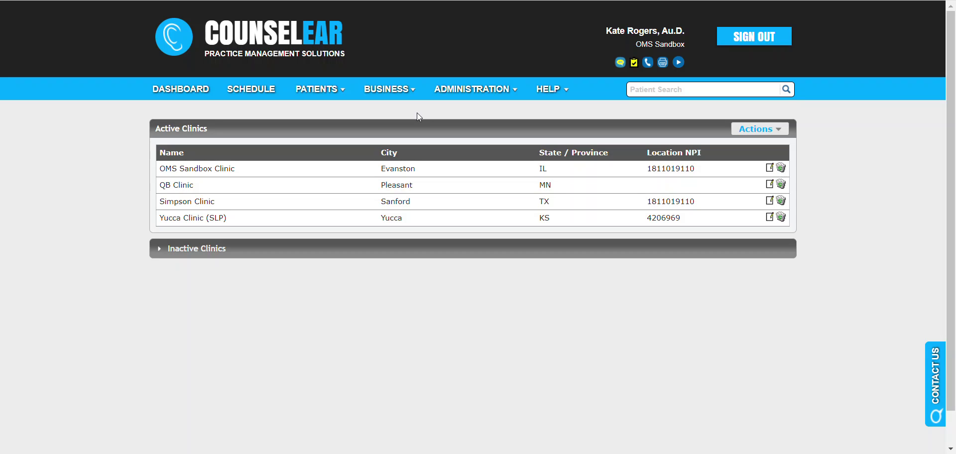
left_click(502, 95)
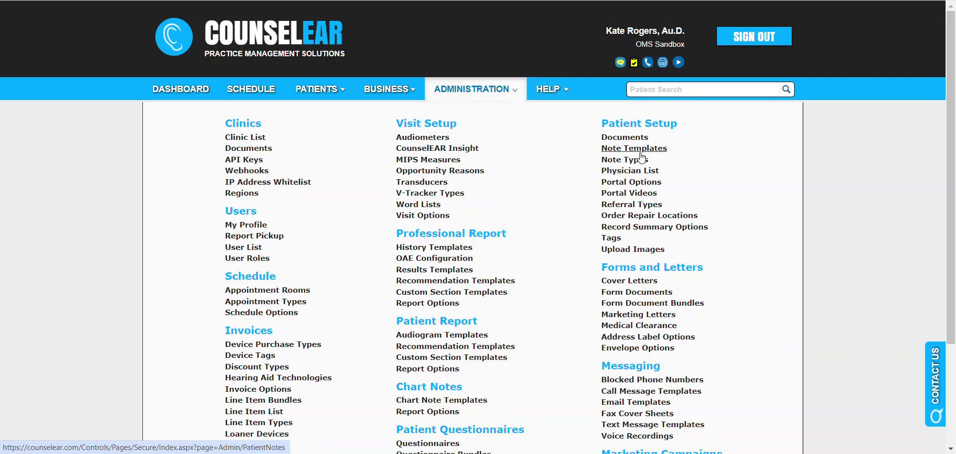
- View the Patient Portal Options page, then switch to the weekly Schedule
left_click(658, 185)
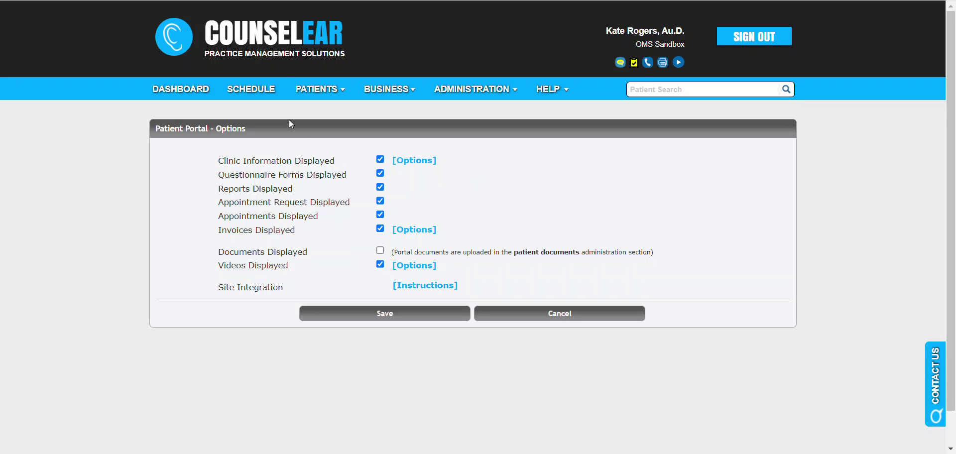
left_click(264, 94)
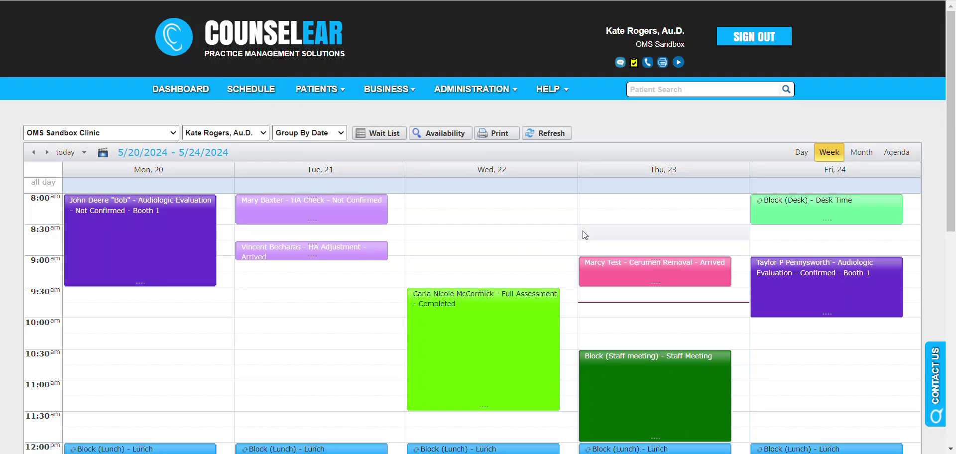
- Complete the 5/23/2024 2:30 PM audiologic evaluation and open that patient's record
scroll(604, 219, "down", 1)
scroll(604, 217, "down", 5)
mouse_move(606, 312)
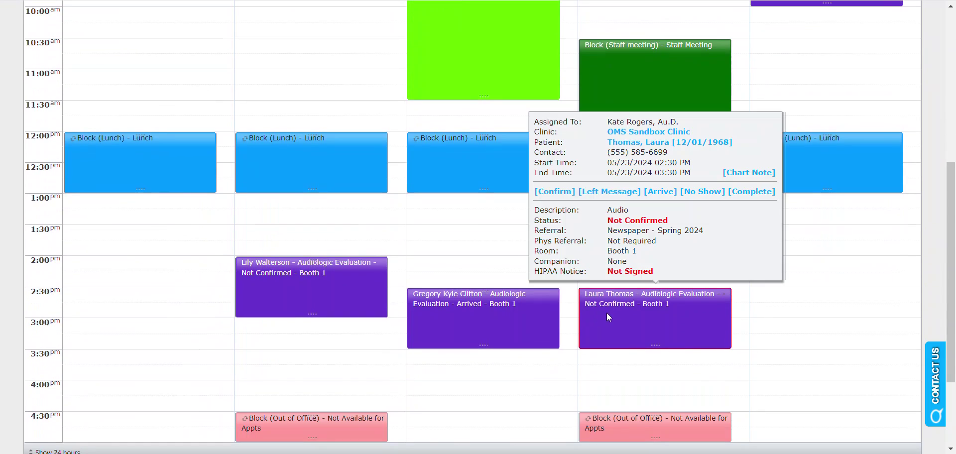
left_click(746, 193)
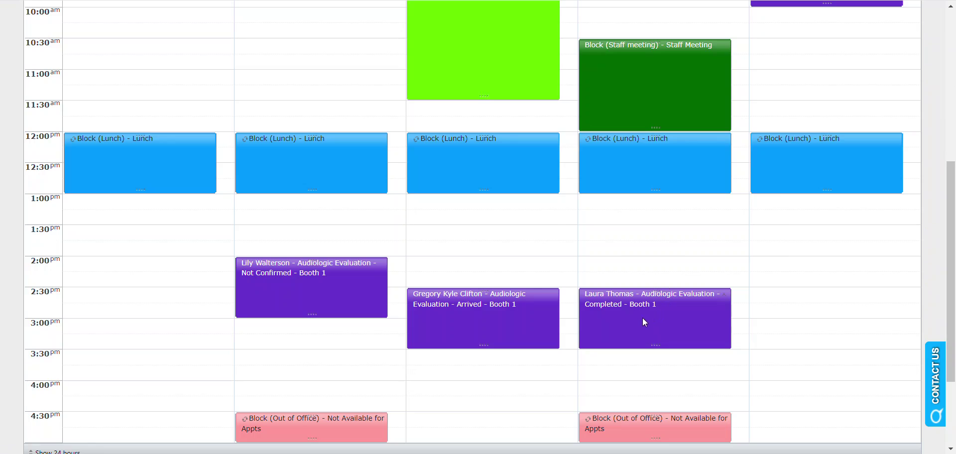
mouse_move(643, 324)
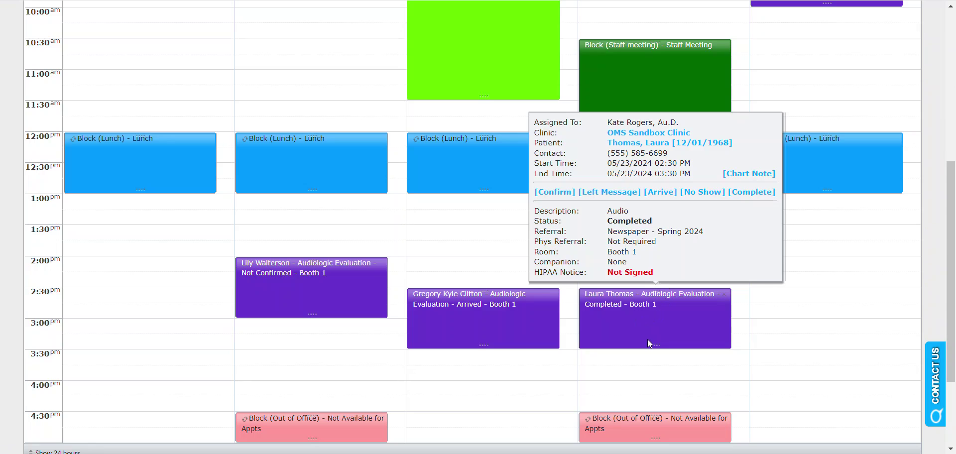
left_click(692, 145)
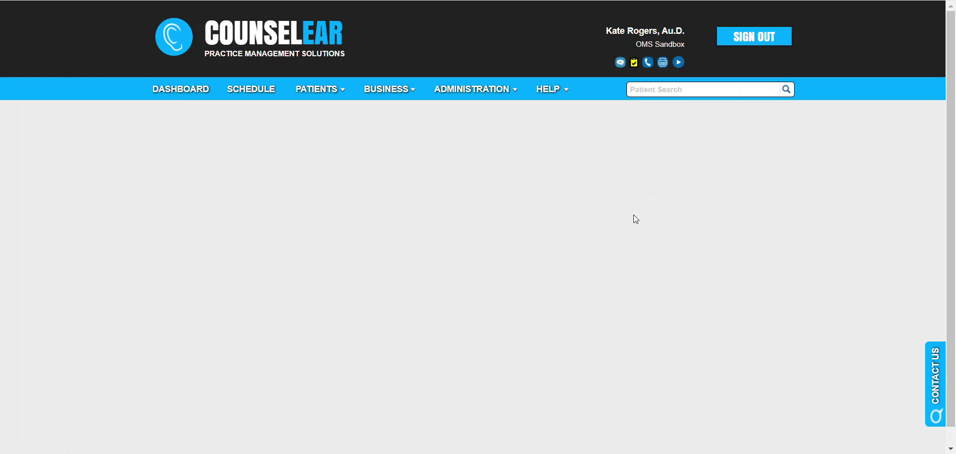
- On the patient's Portal tab, check the 05/23/2024 Hearing Health Portal e-mail note
left_click(714, 162)
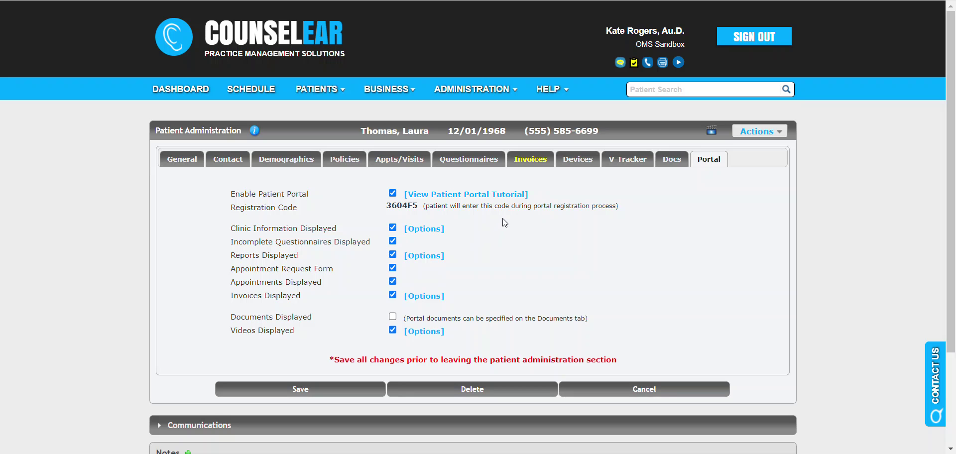
scroll(506, 220, "down", 1)
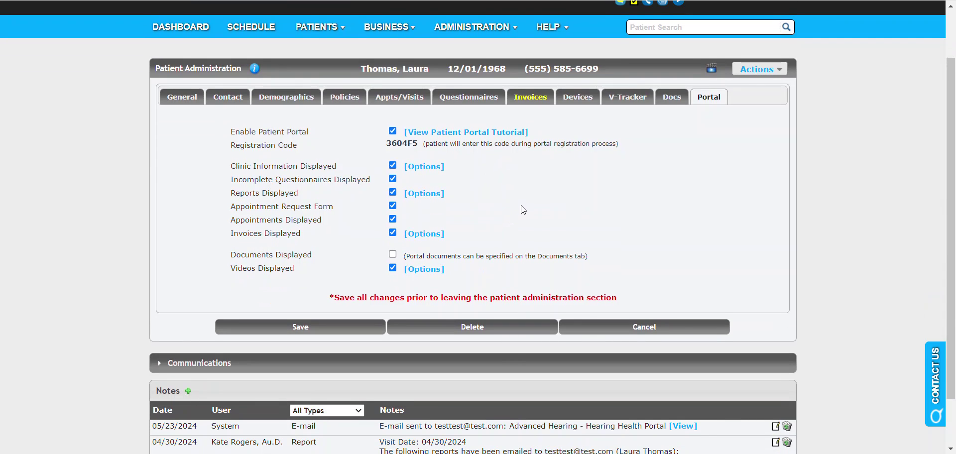
scroll(527, 202, "down", 1)
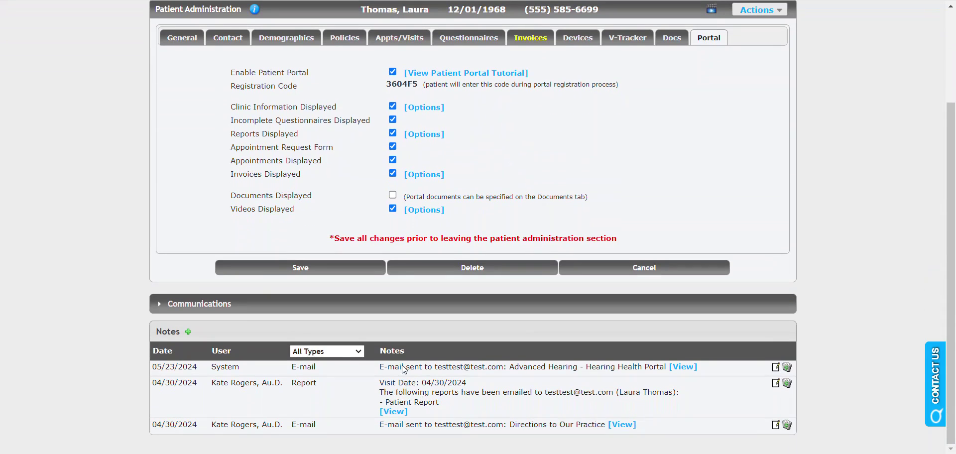
left_click_drag(378, 369, 639, 372)
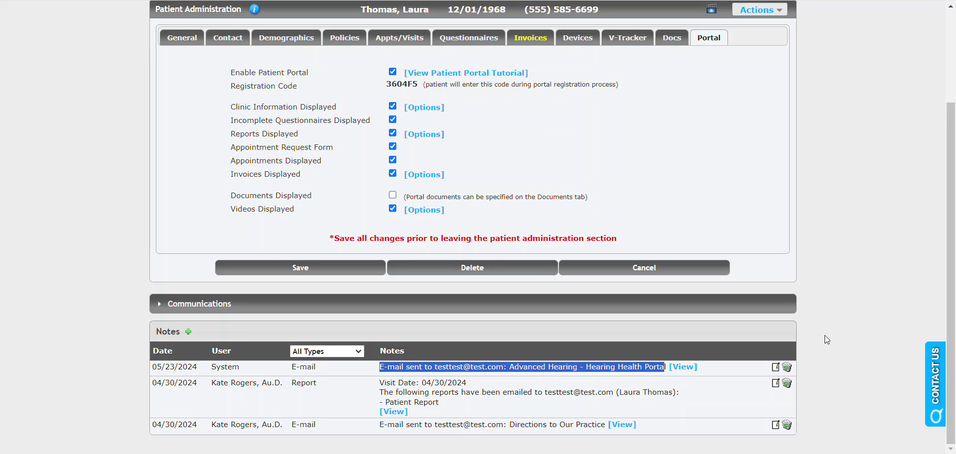
left_click(861, 303)
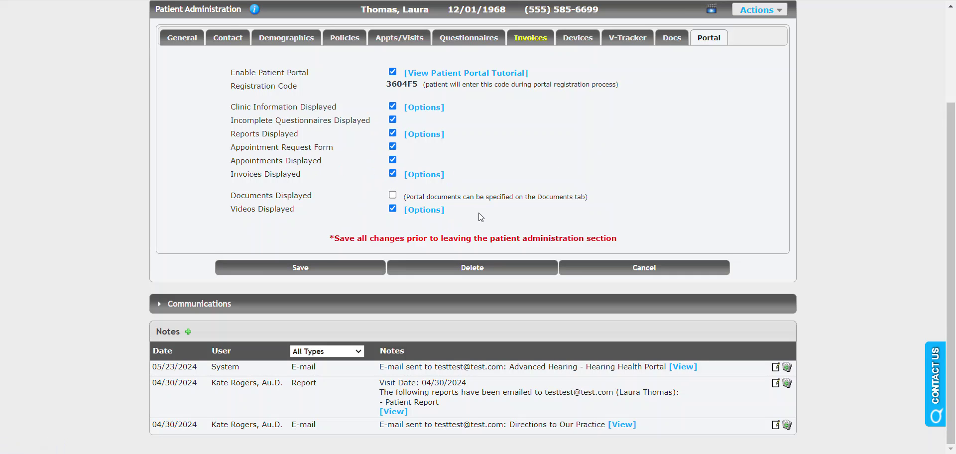
scroll(575, 189, "up", 2)
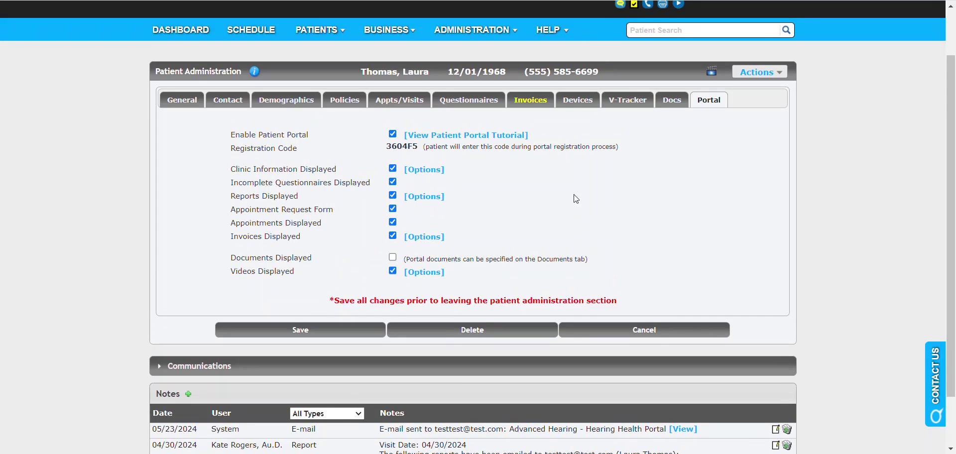